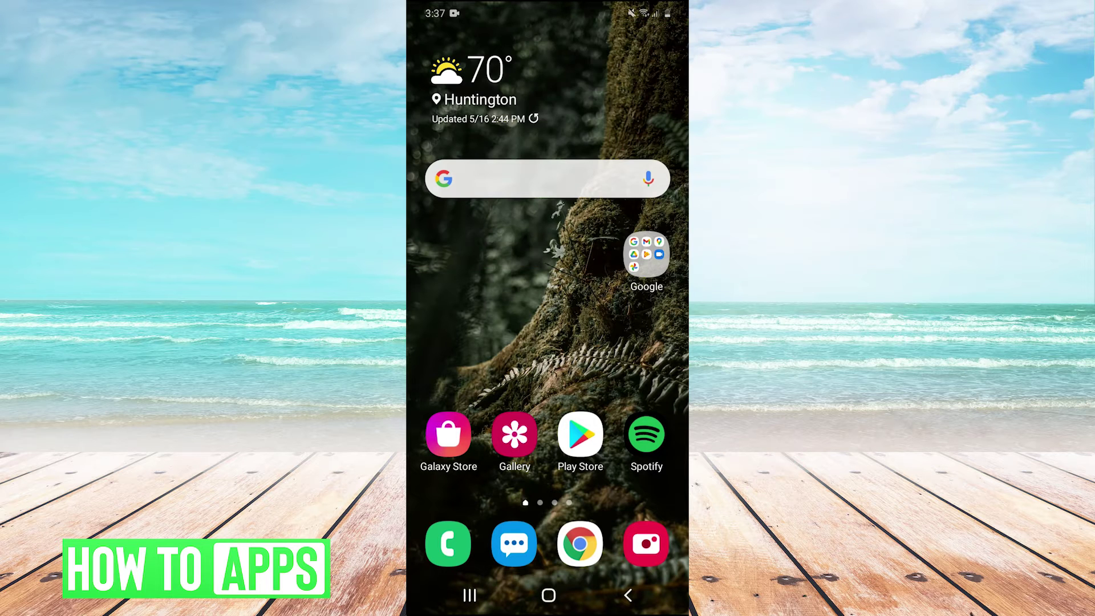
- Open Settings from the quick panel and go to the Apps list of 100 installed apps
drag(548, 9, 549, 257)
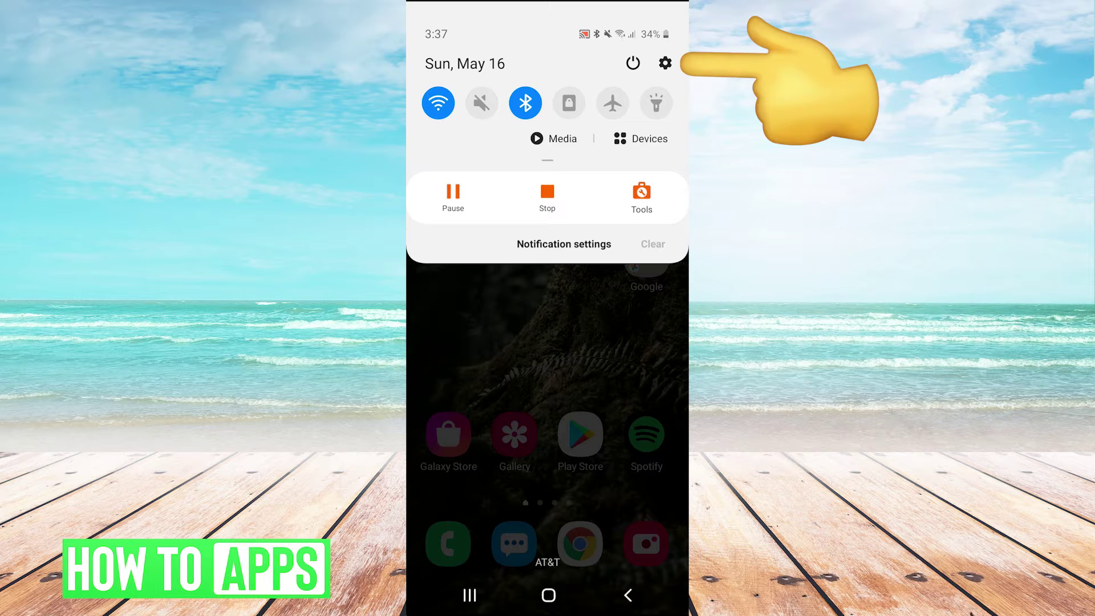
click(665, 64)
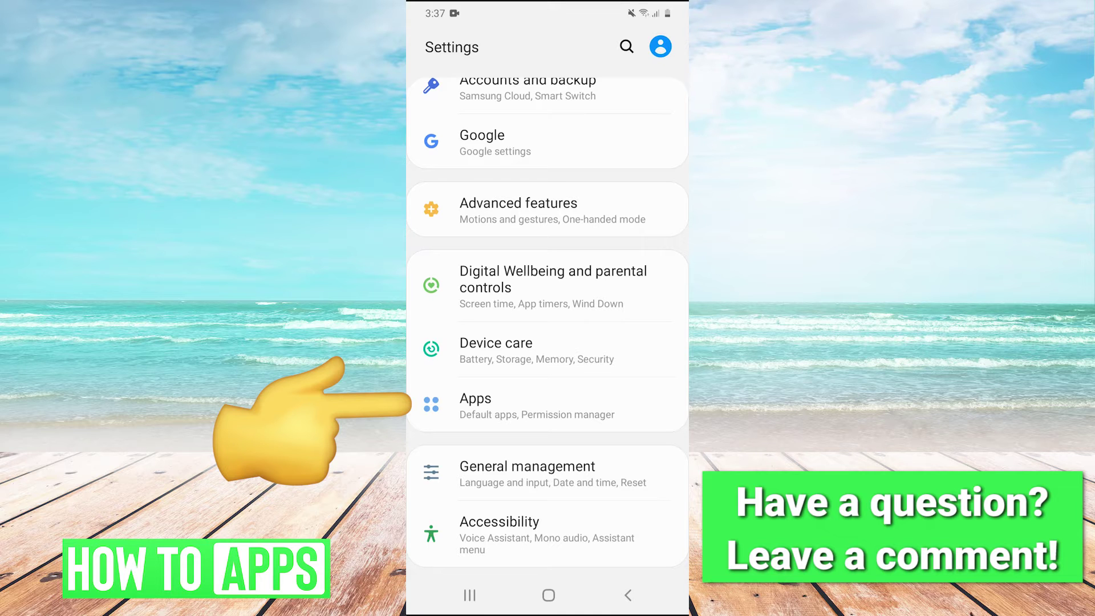
click(476, 404)
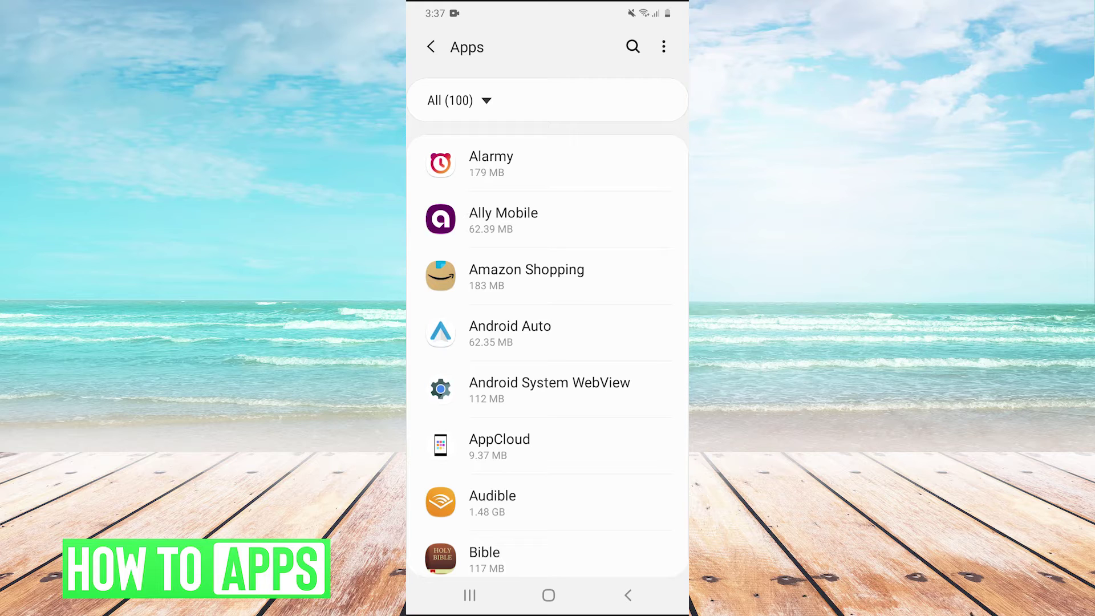
- Clear Amazon Shopping's cache to 0 B, dropping its storage from 219 MB to 183 MB
click(526, 276)
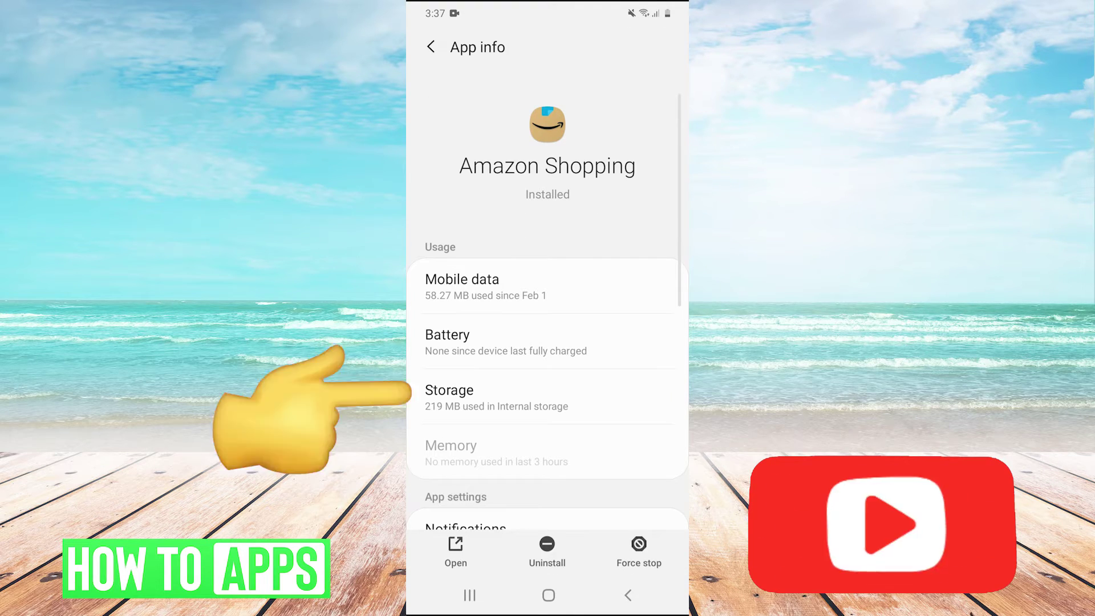
click(548, 395)
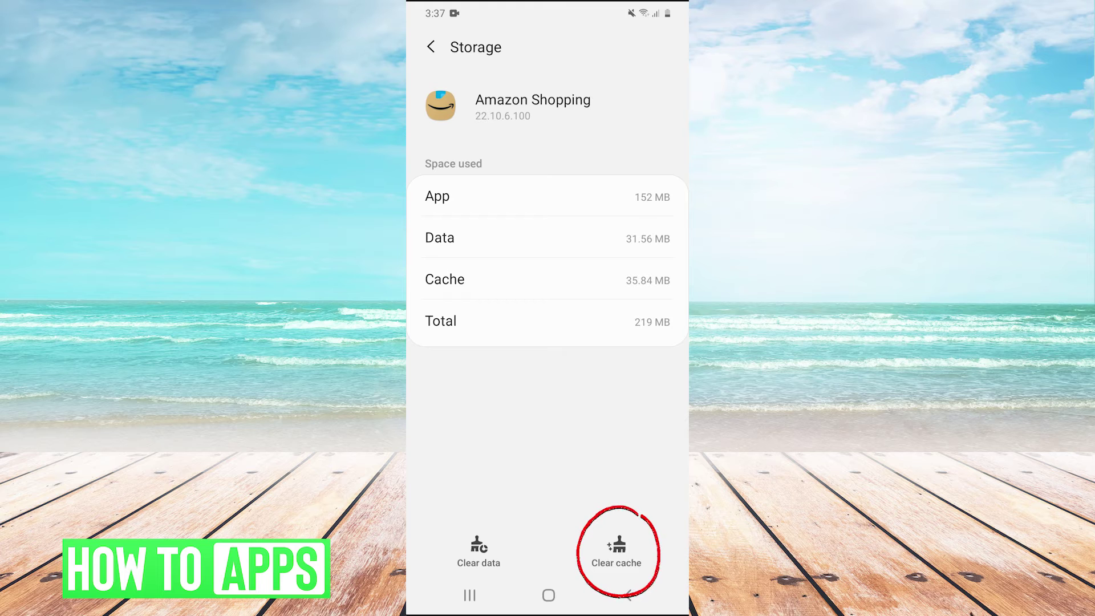
click(616, 552)
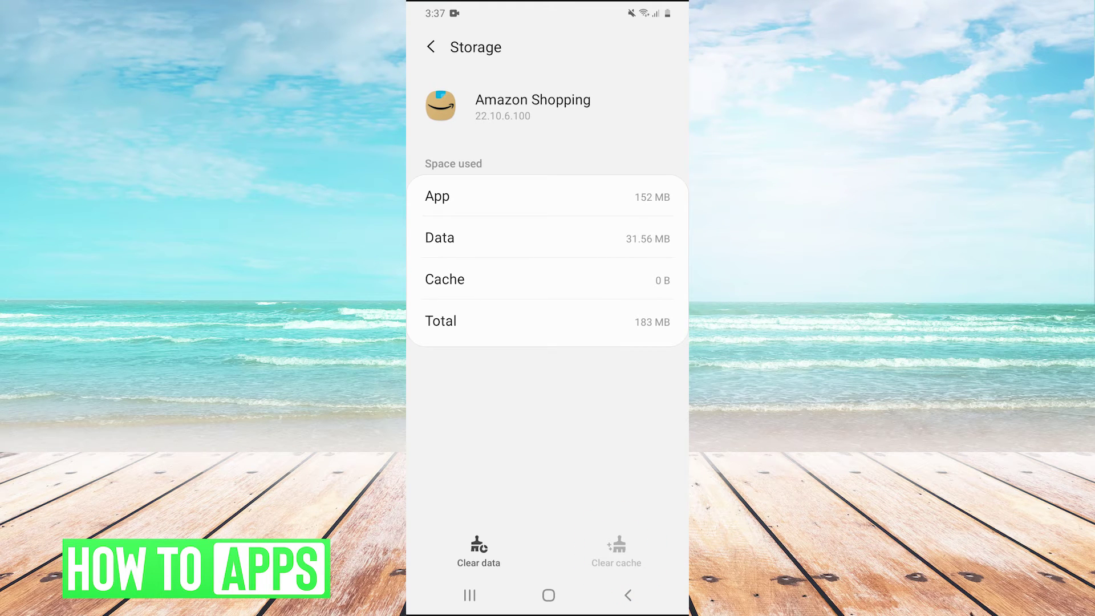
click(628, 595)
- Go back through the Apps list, showing Amazon Shopping at 183 MB, to the main Settings menu
click(629, 595)
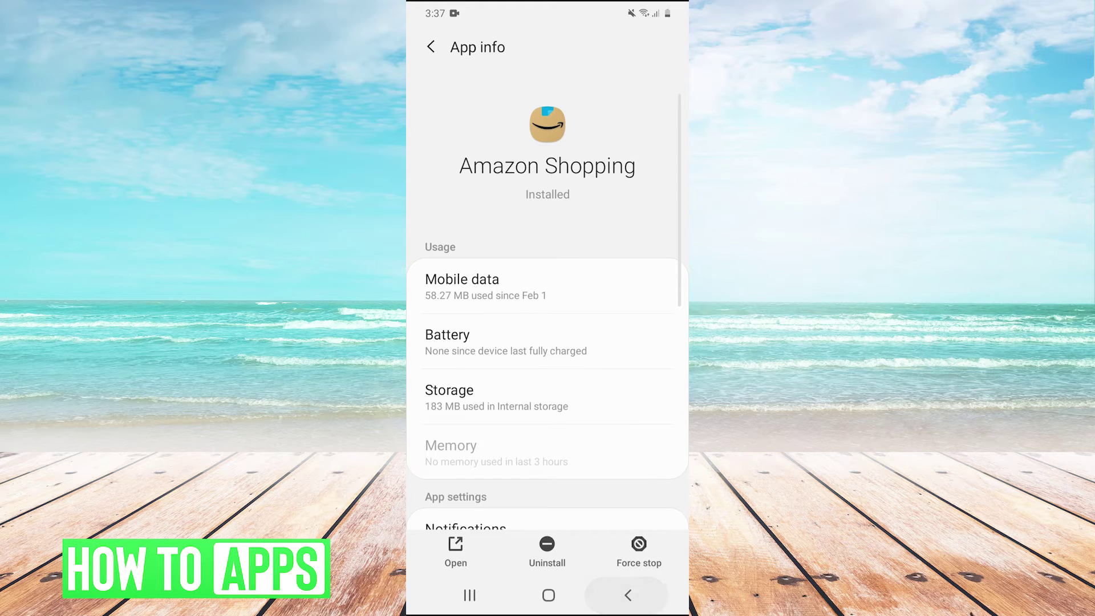
scroll(547, 356, down, 2)
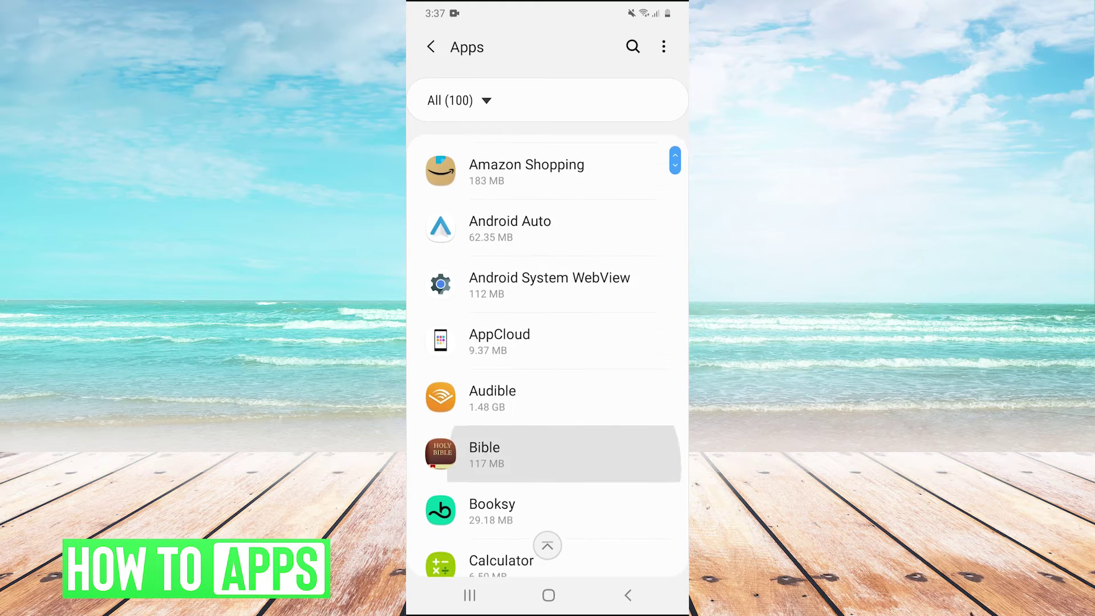
scroll(547, 356, down, 3)
scroll(548, 356, up, 2)
scroll(547, 357, up, 3)
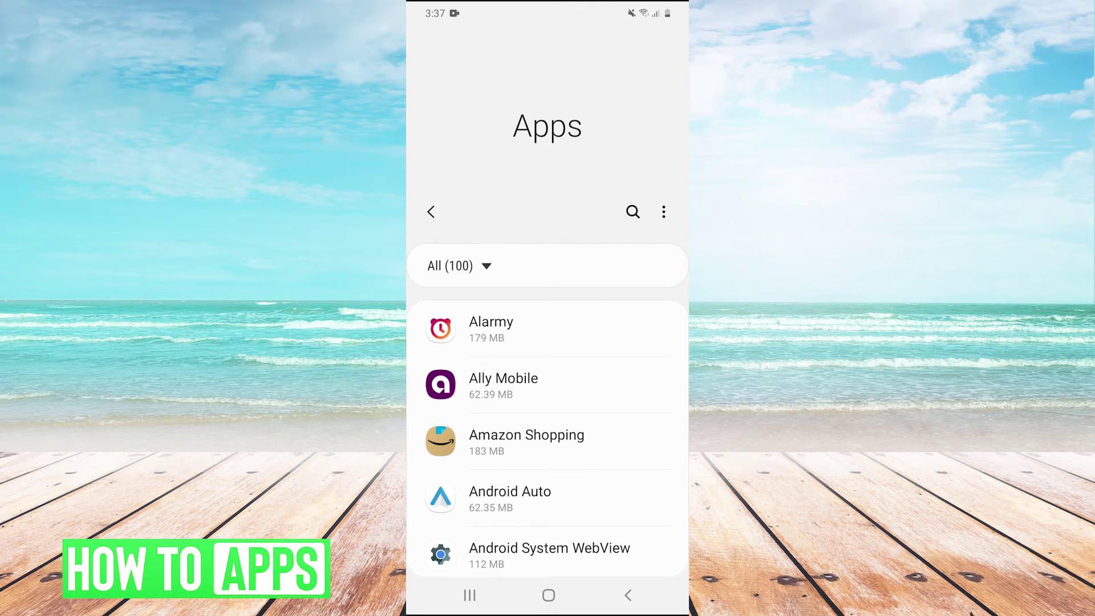
click(628, 594)
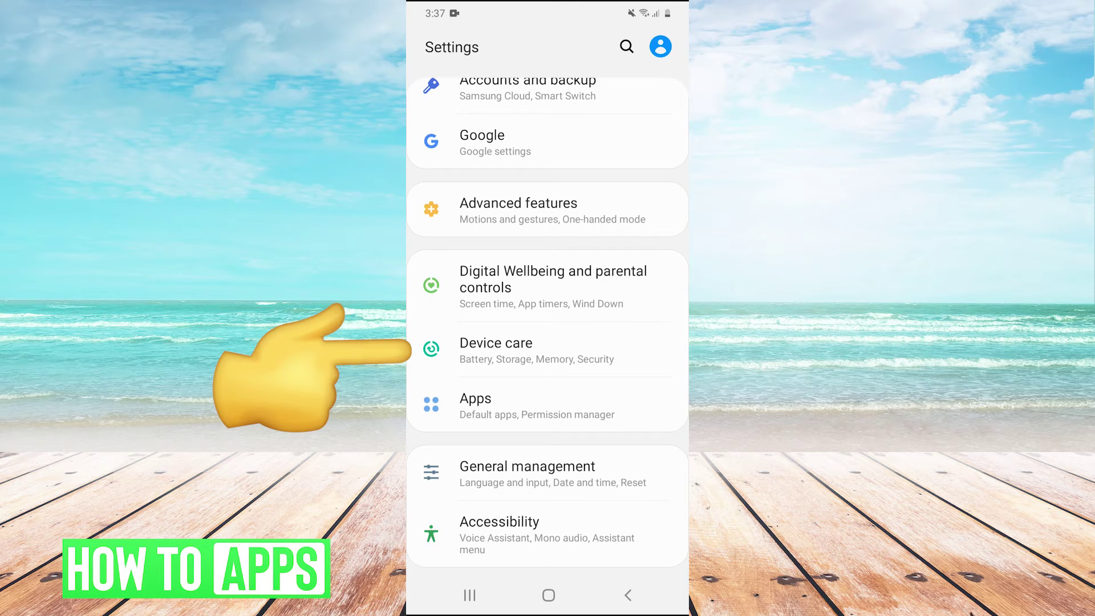
- In Device care > Memory, clean 887 MB of background apps, leaving 0.9 GB available
click(530, 349)
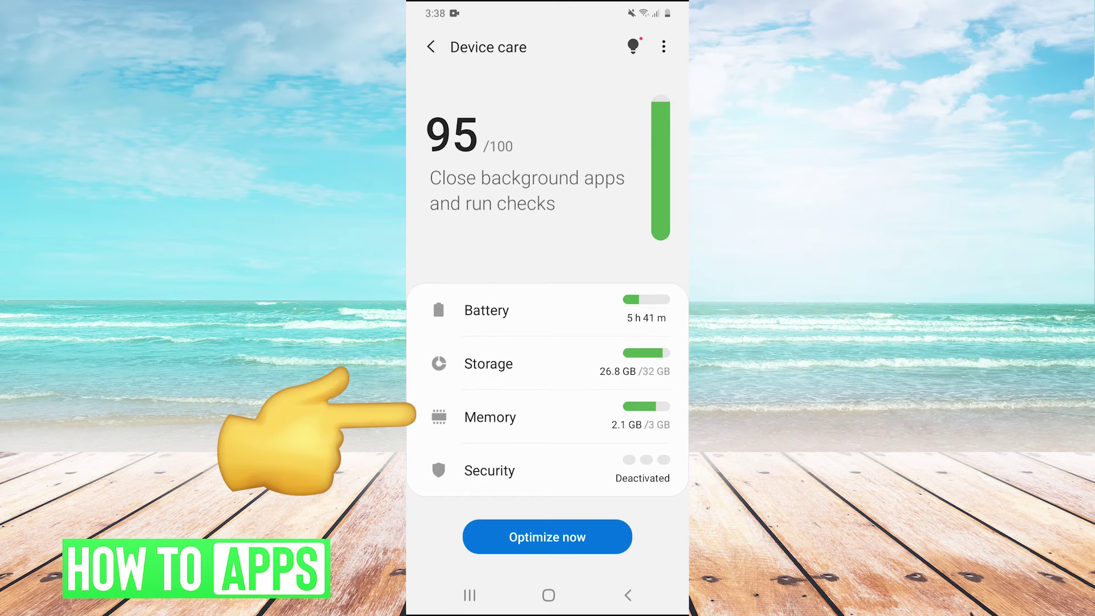
click(491, 416)
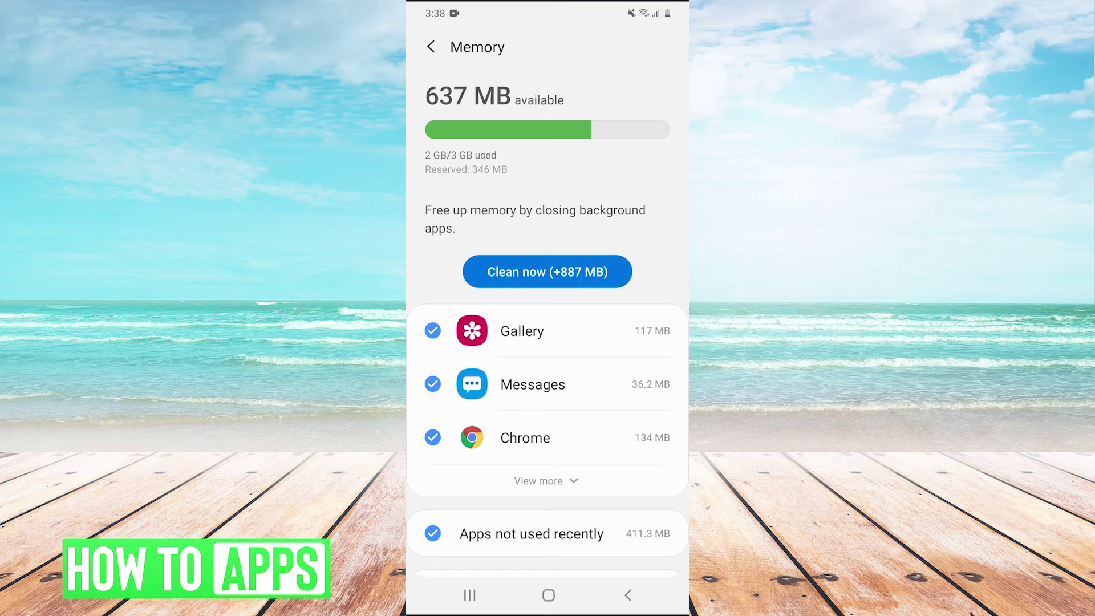
scroll(548, 326, down, 1)
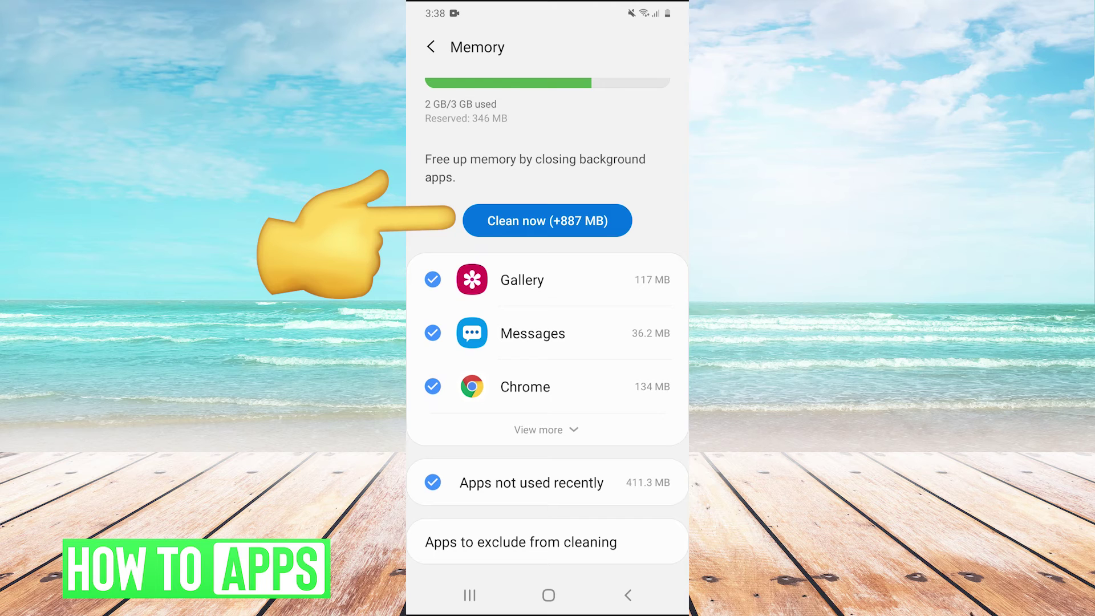
click(548, 221)
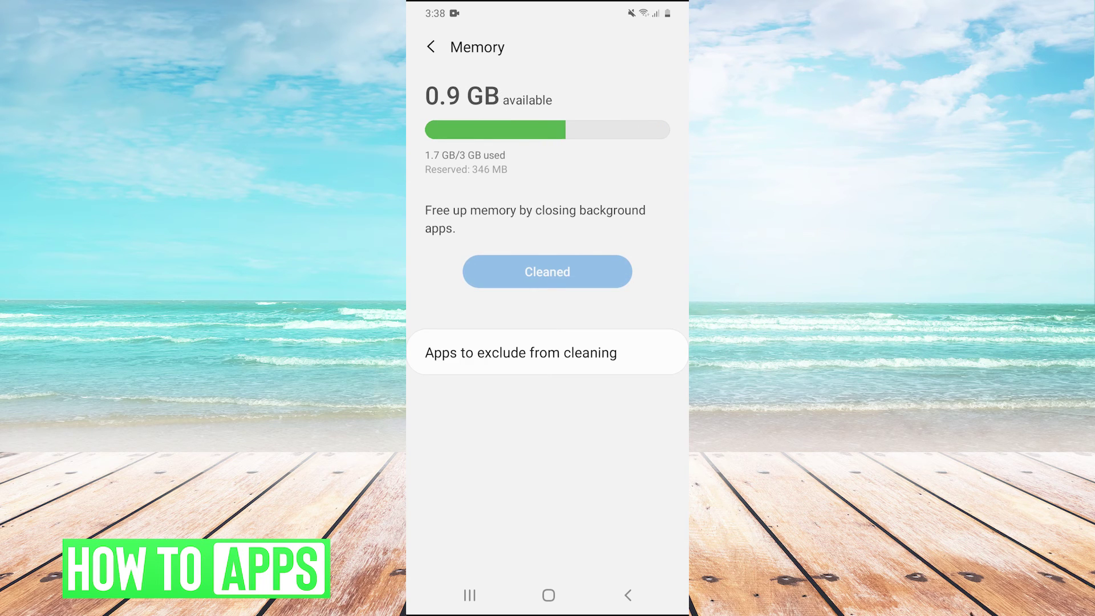
- Leave the Memory page for the Android home screen
key(Home)
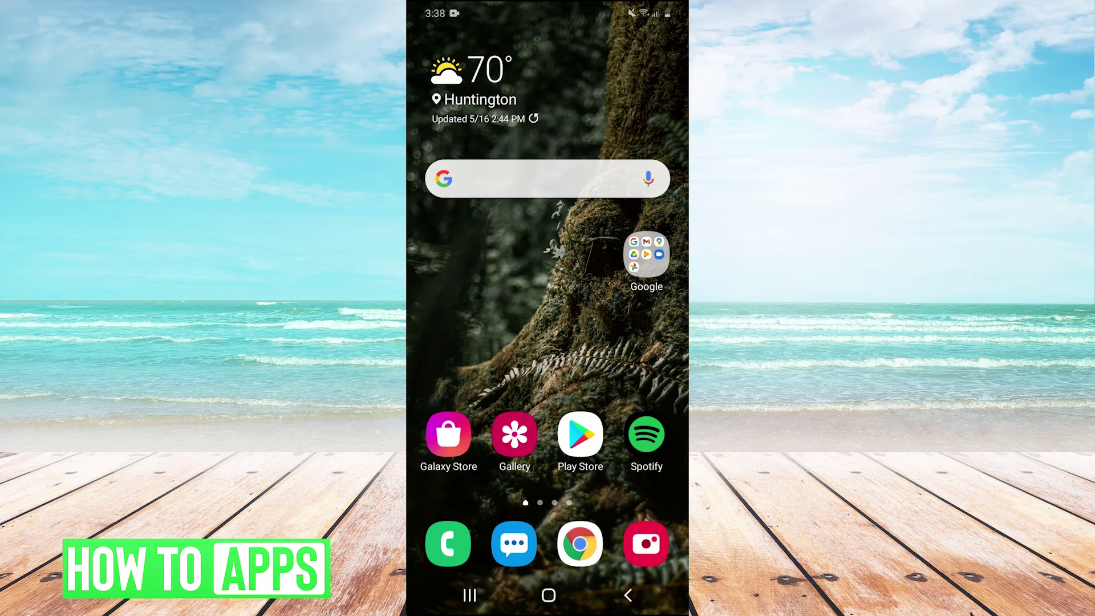